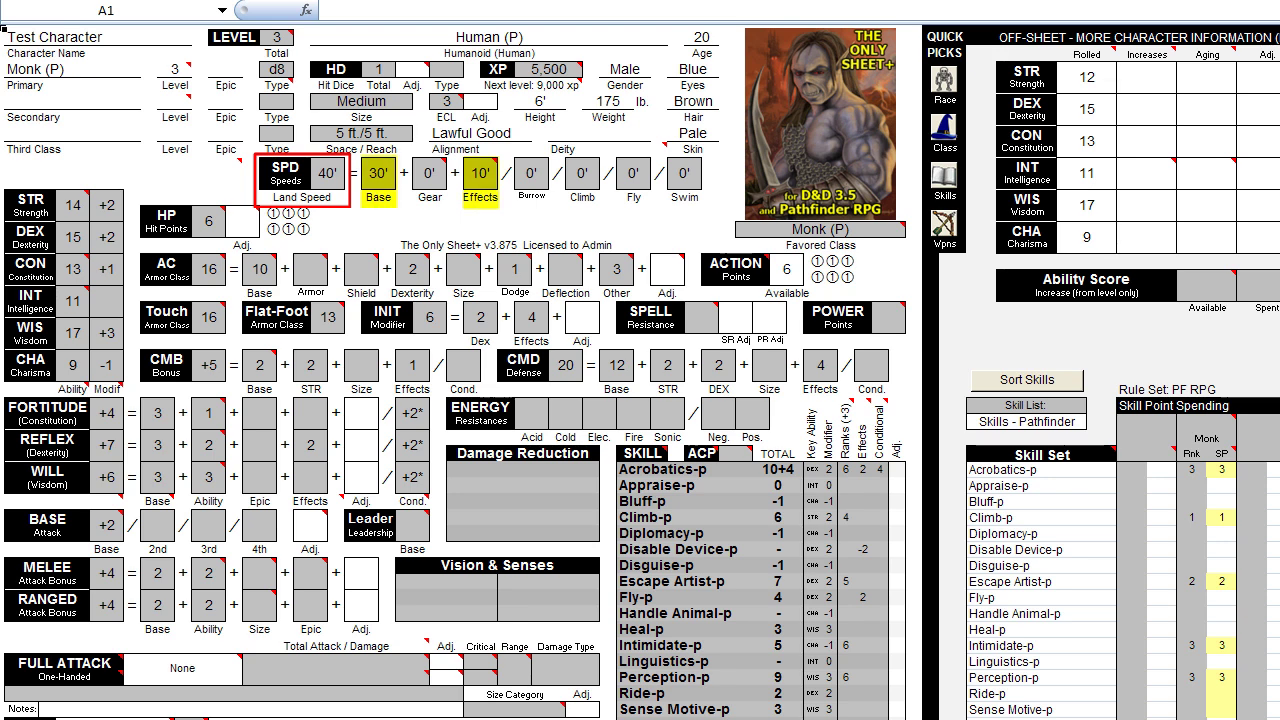
Step: Equip Boots of Striding & Springing in the gear sheet's Feet slot, bringing land speed to 40'
{"action": "key", "text": "ctrl+Page_Down"}
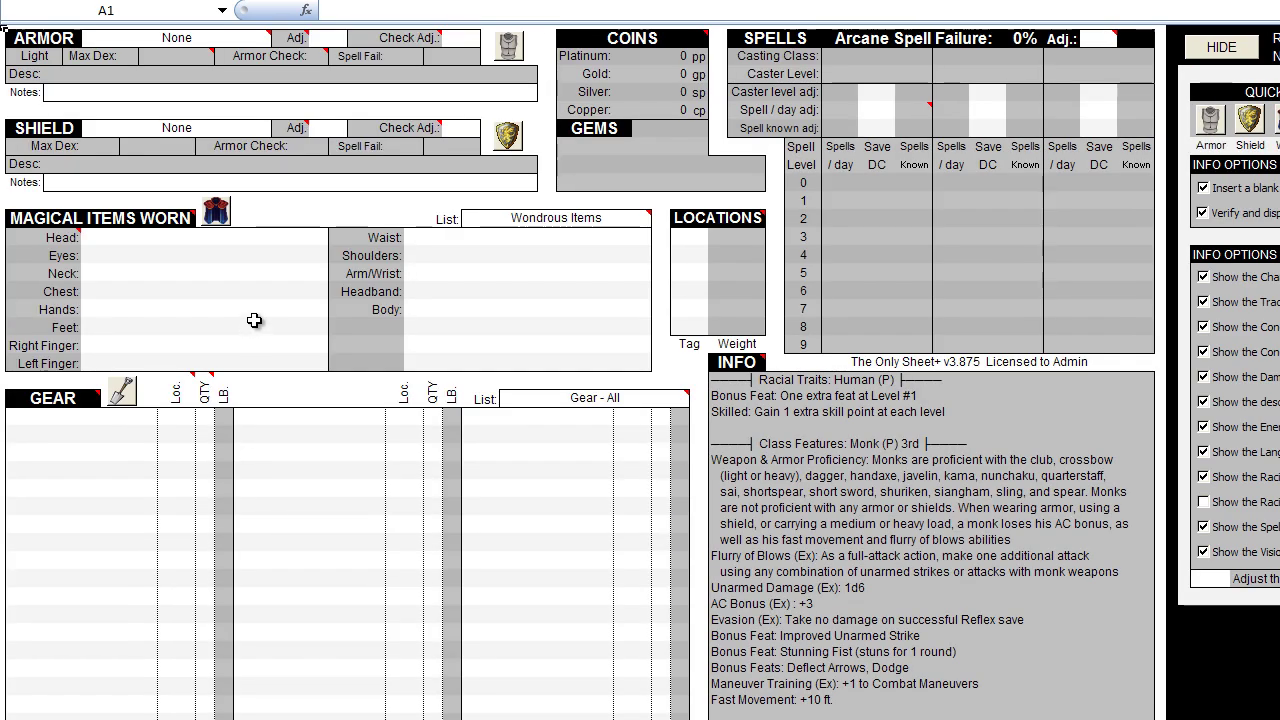
{"action": "left_click", "coordinate": [256, 328]}
{"action": "left_click", "coordinate": [338, 328]}
{"action": "left_click", "coordinate": [338, 415]}
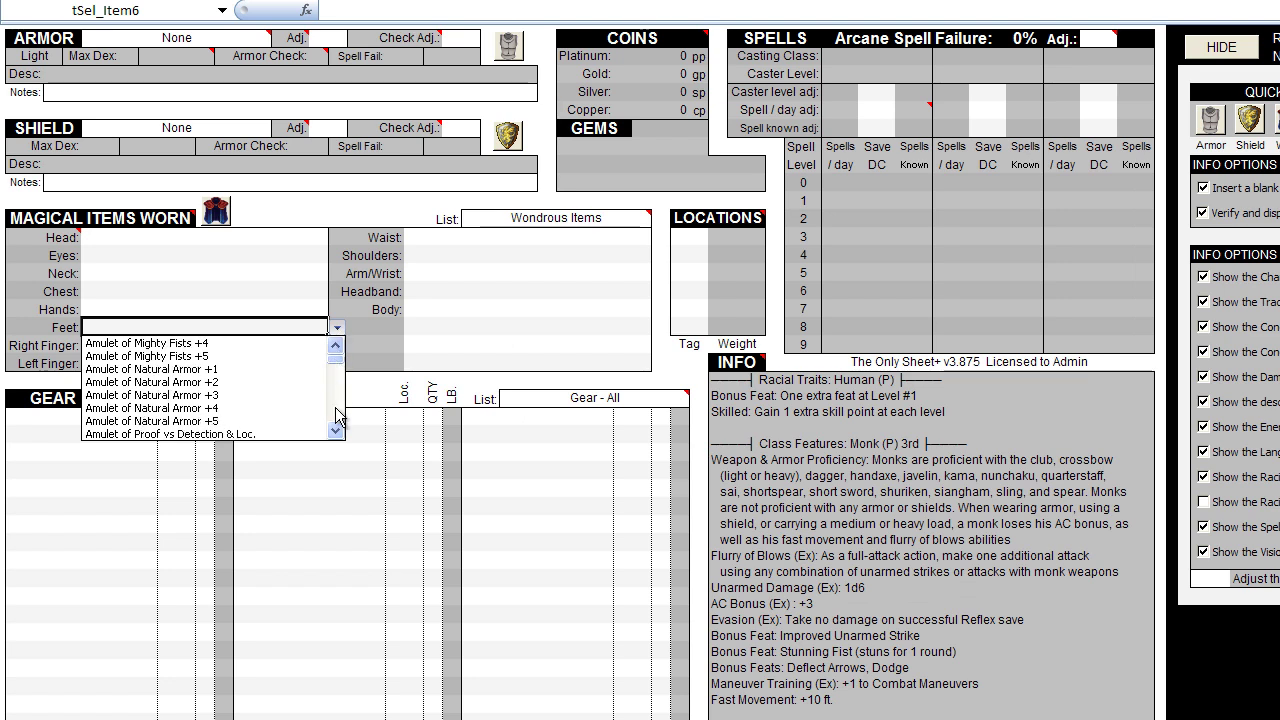
{"action": "scroll", "coordinate": [338, 415], "scroll_direction": "down", "scroll_amount": 5}
{"action": "left_click", "coordinate": [306, 421]}
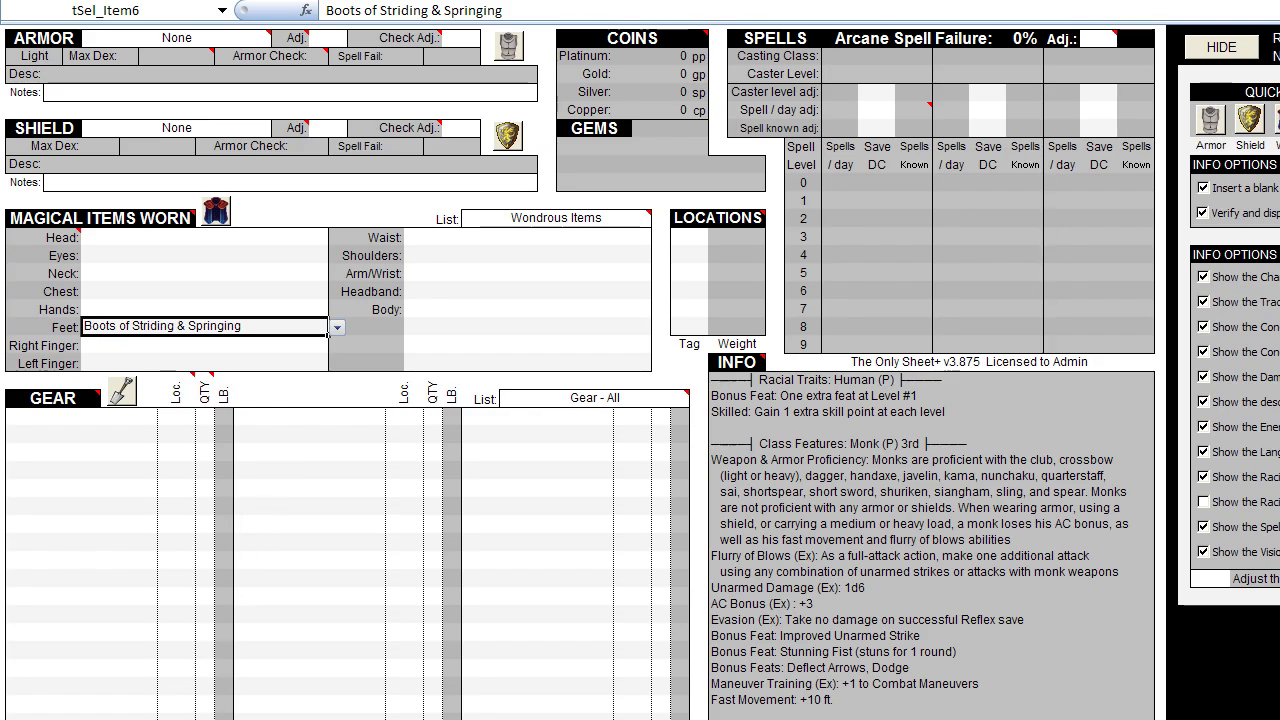
{"action": "key", "text": "ctrl+Home"}
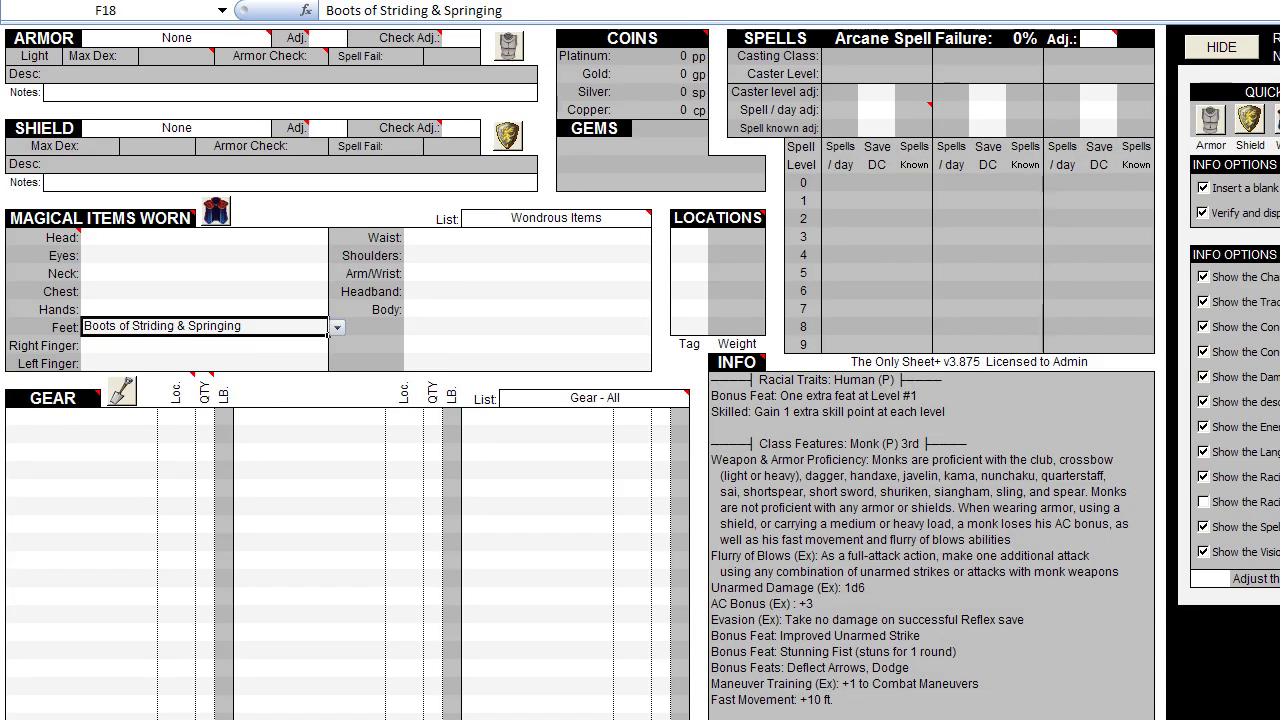
Step: Tick the Stunning Fist feat (Fort DC14, 3/day) in the Feats list
{"action": "scroll", "coordinate": [640, 370], "scroll_direction": "down", "scroll_amount": 6}
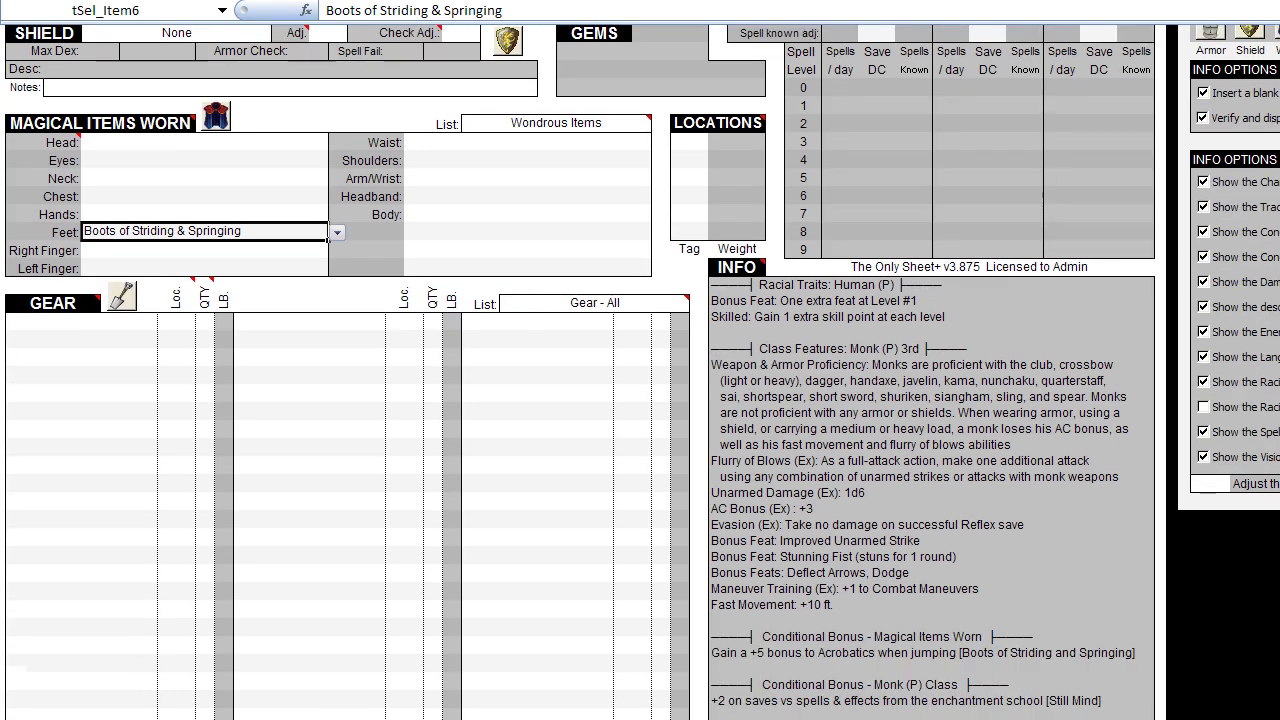
{"action": "scroll", "coordinate": [640, 370], "scroll_direction": "down", "scroll_amount": 4}
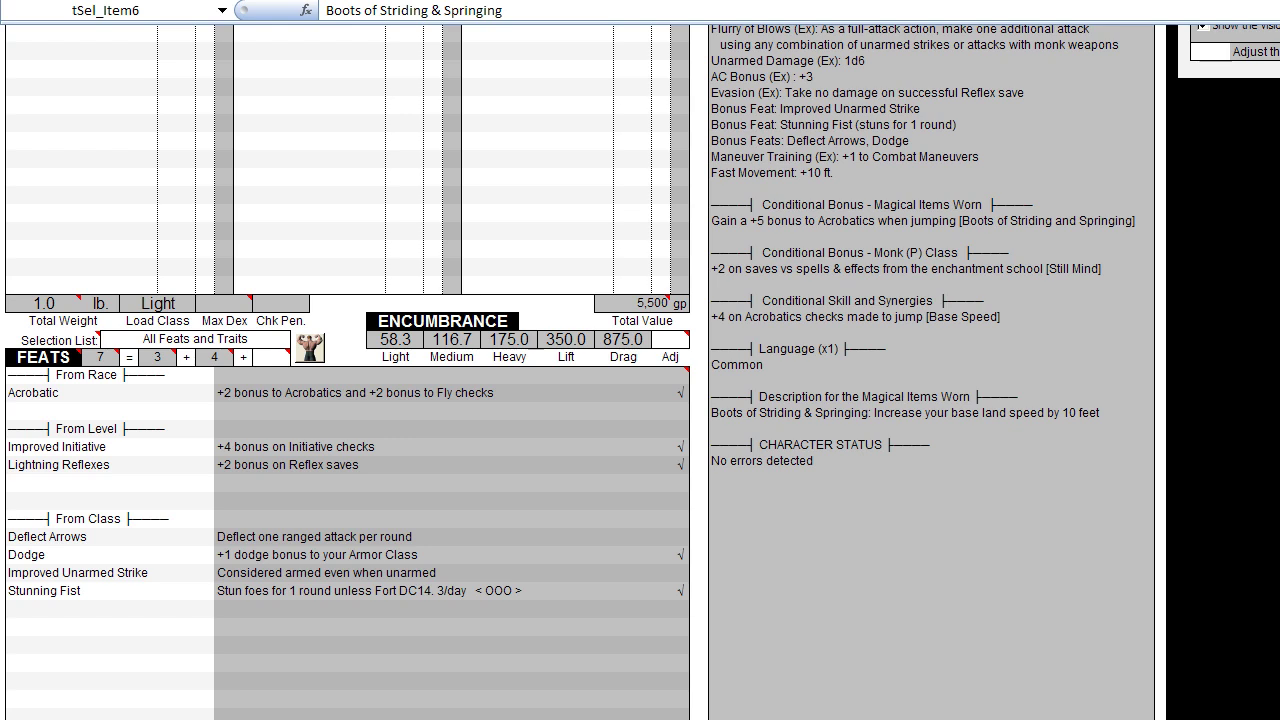
{"action": "left_click", "coordinate": [44, 590]}
Step: Add Unarmed Strike from the Weapons - Standard quick-pick list
{"action": "key", "text": "ctrl+Home"}
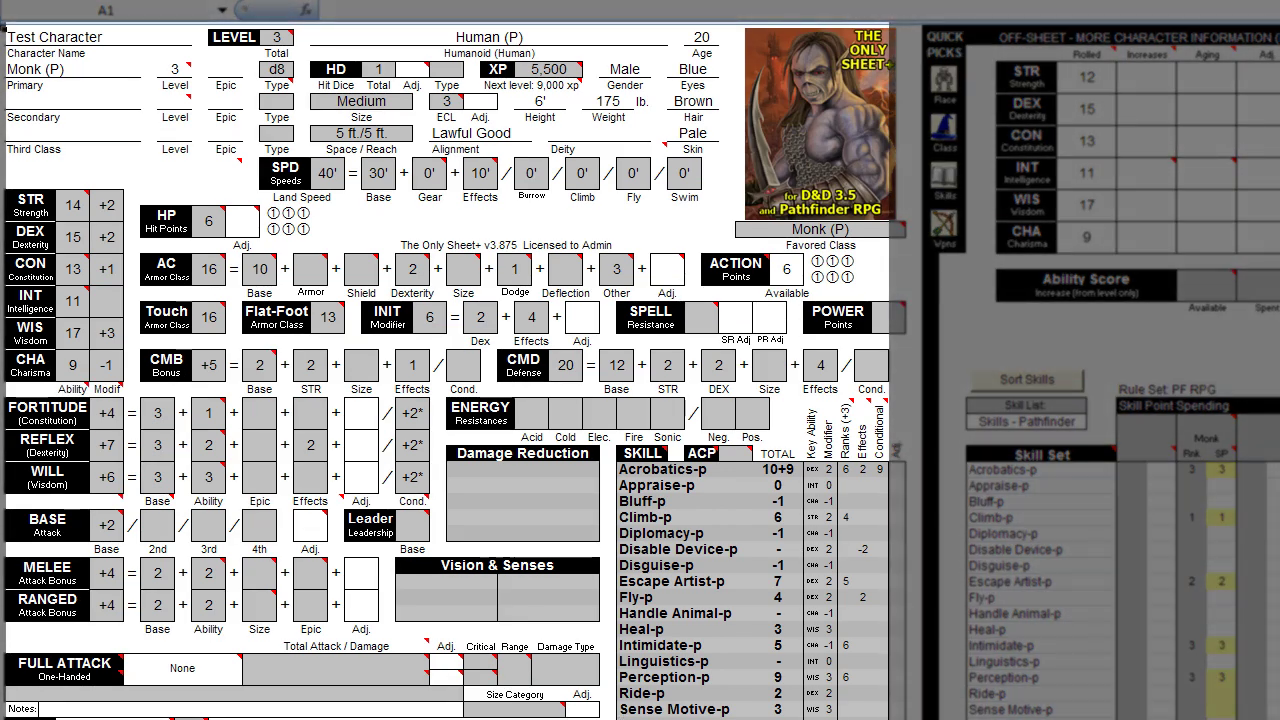
{"action": "scroll", "coordinate": [640, 400], "scroll_direction": "right", "scroll_amount": 5}
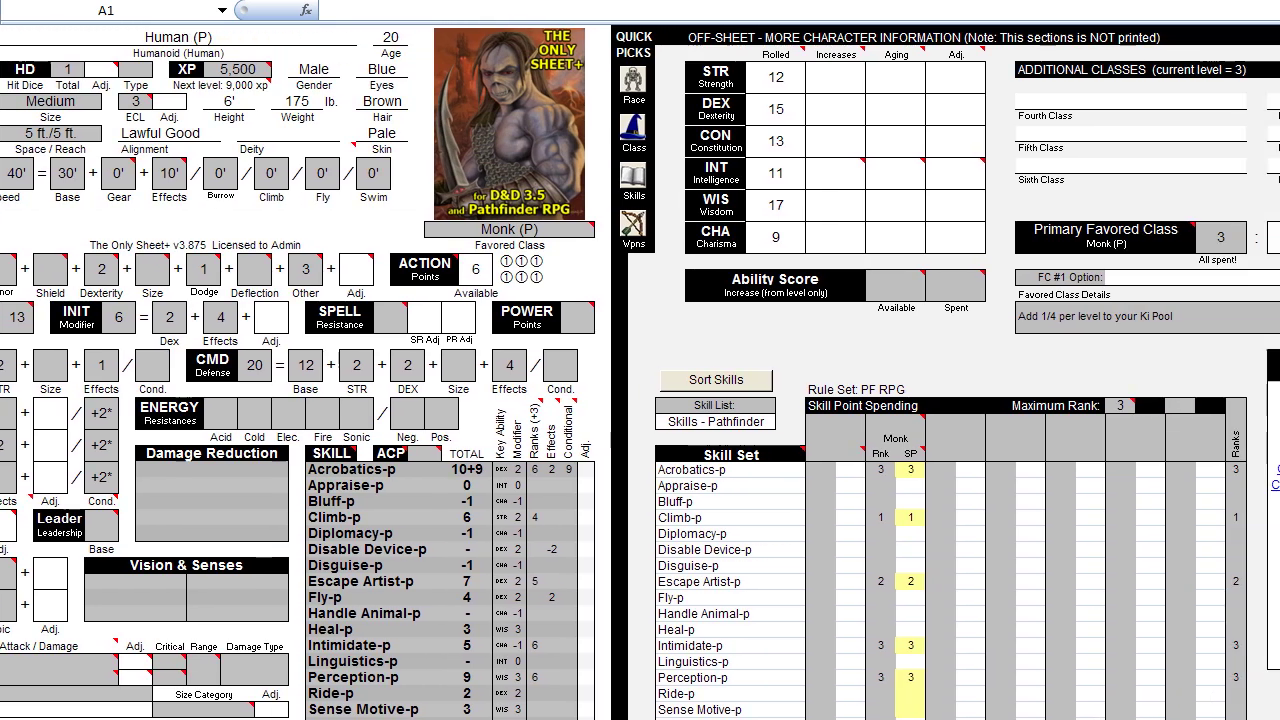
{"action": "scroll", "coordinate": [640, 400], "scroll_direction": "right", "scroll_amount": 3}
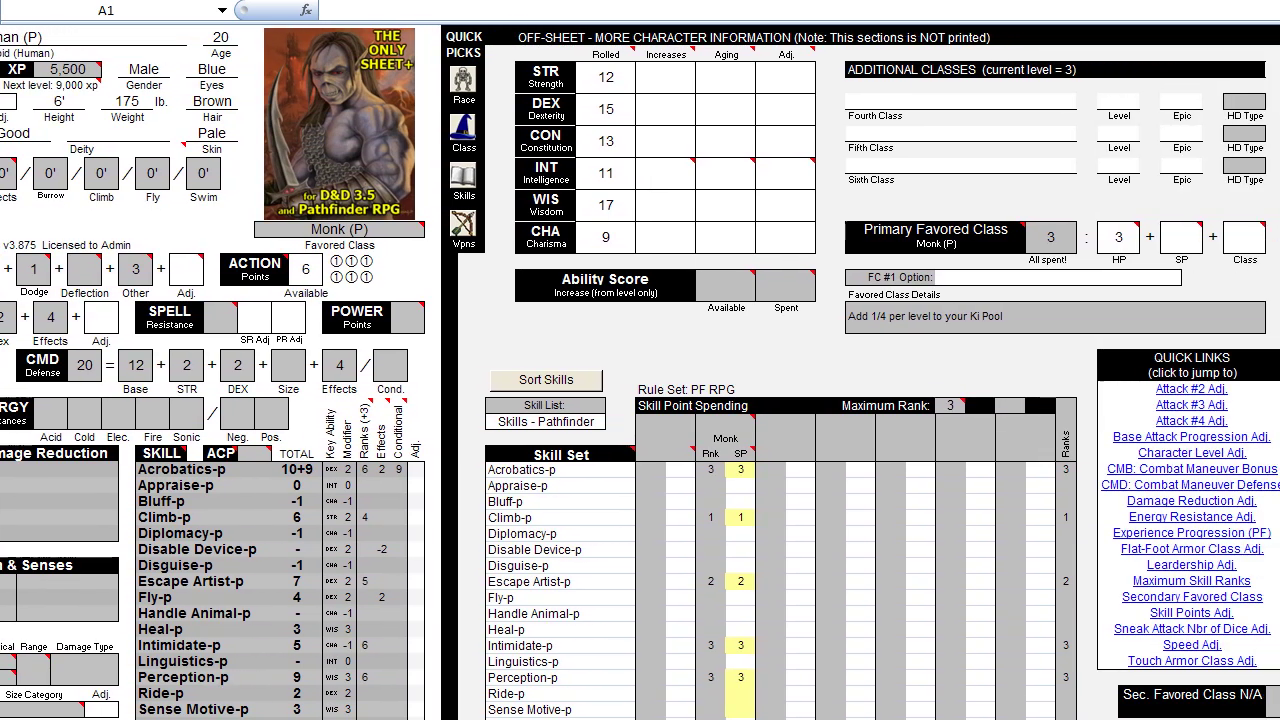
{"action": "scroll", "coordinate": [640, 400], "scroll_direction": "left", "scroll_amount": 8}
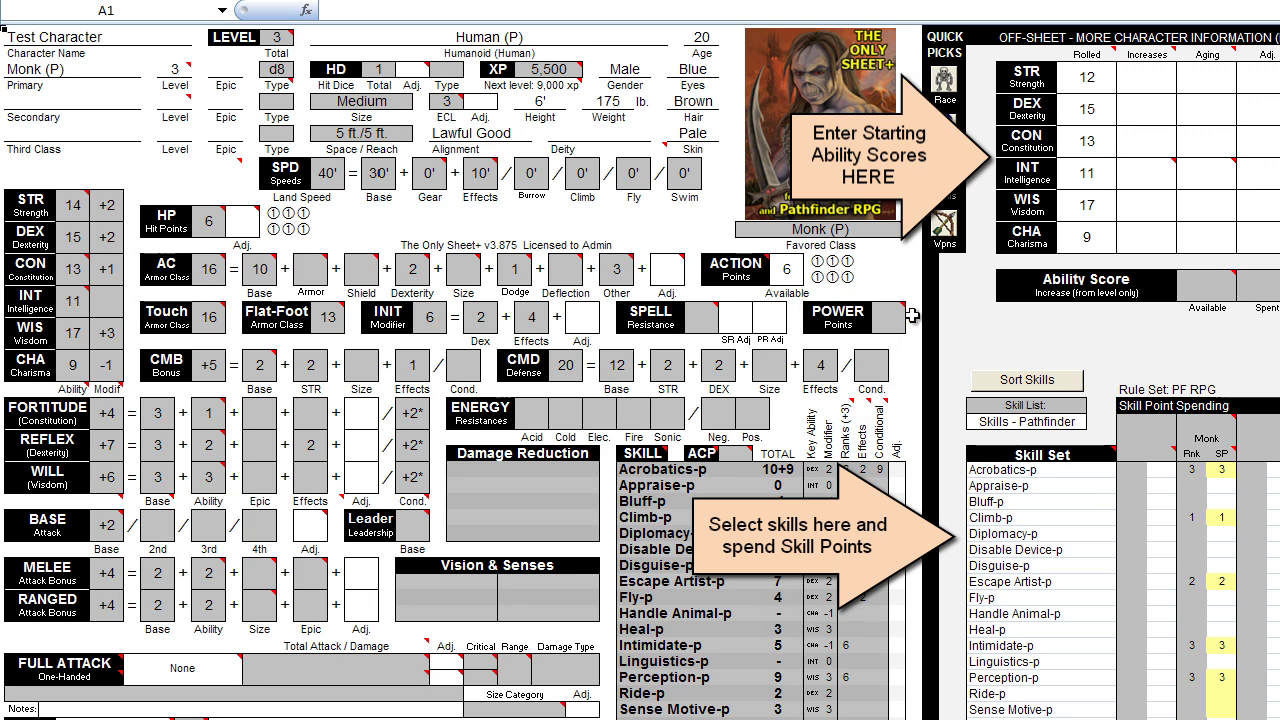
{"action": "left_click", "coordinate": [942, 228]}
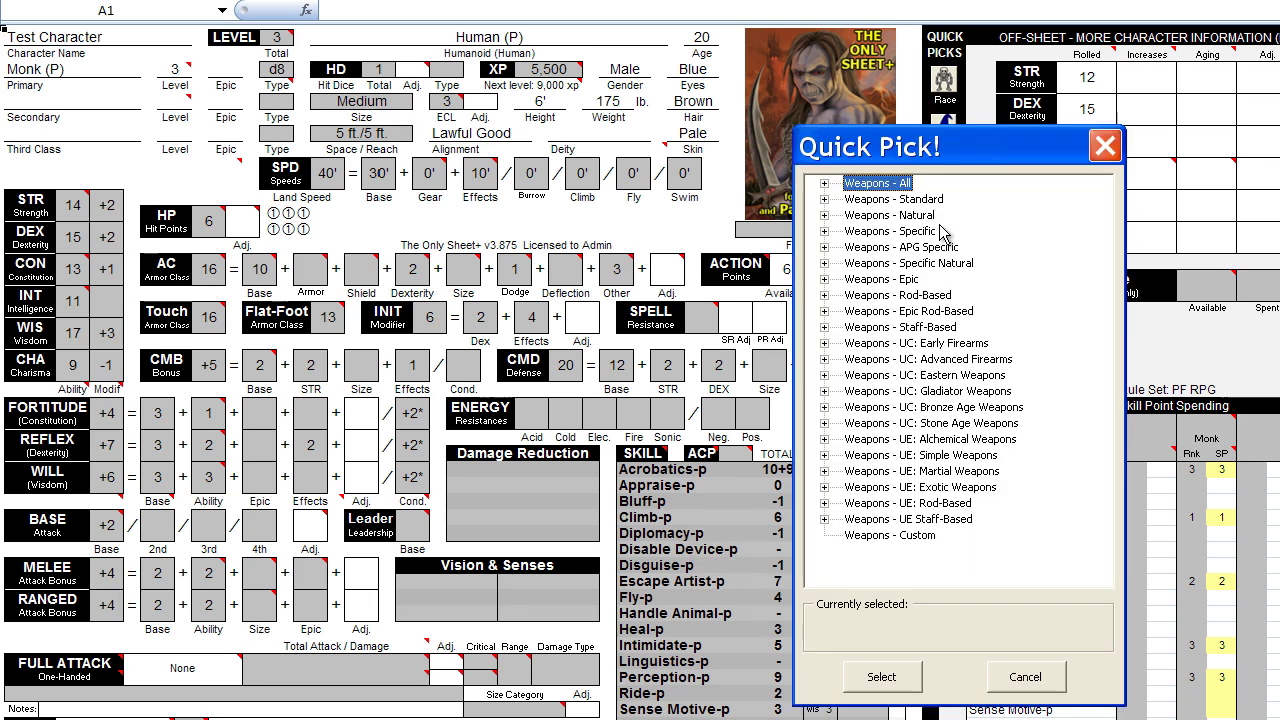
{"action": "left_click", "coordinate": [824, 199]}
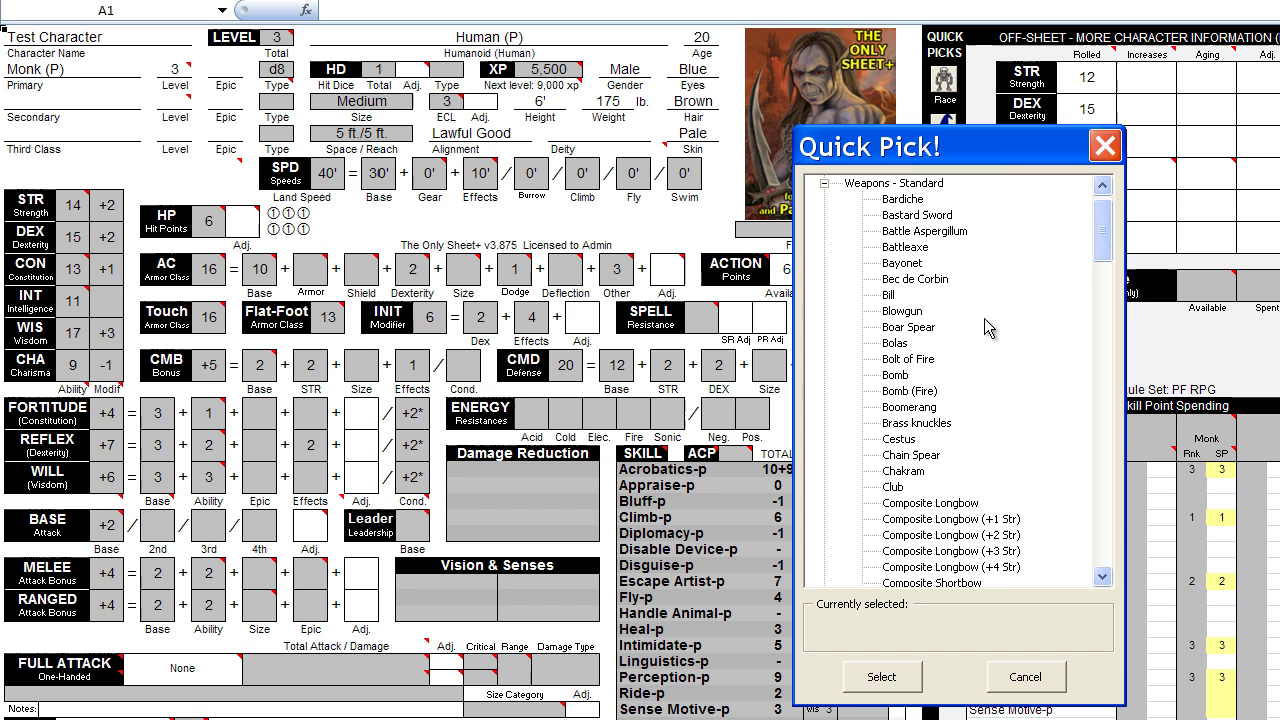
{"action": "key", "text": "u"}
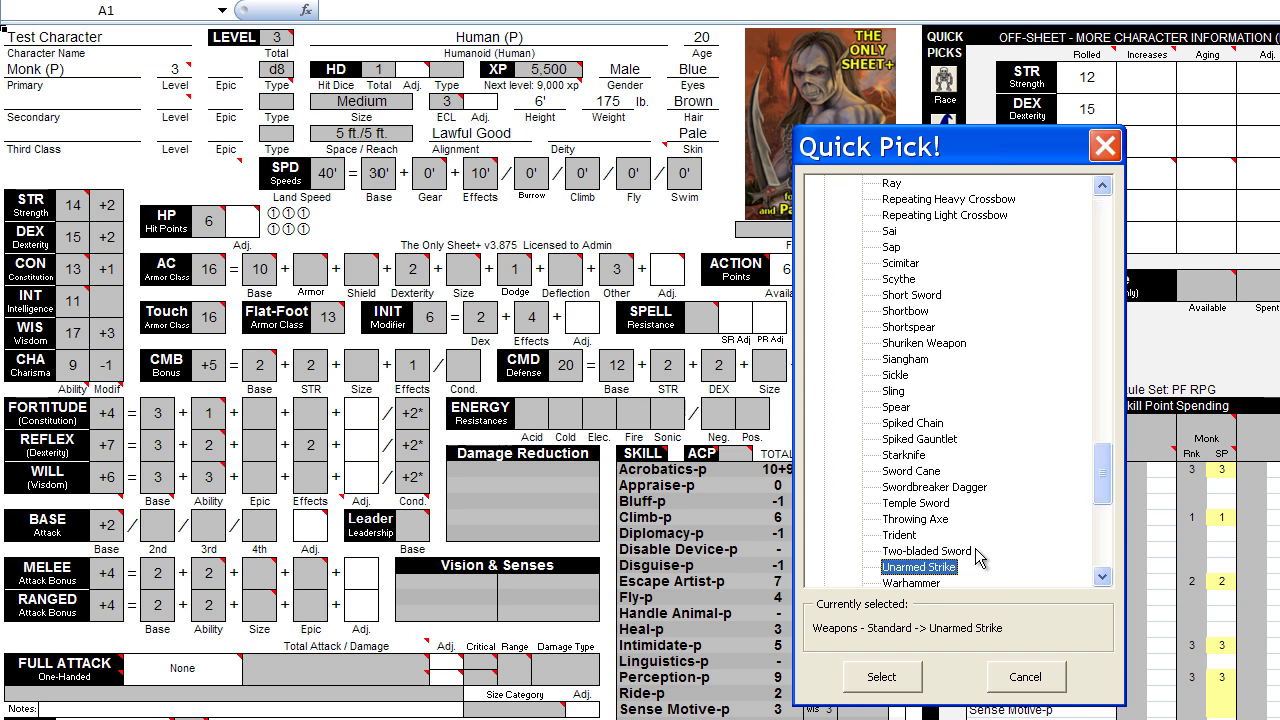
{"action": "left_click", "coordinate": [897, 680]}
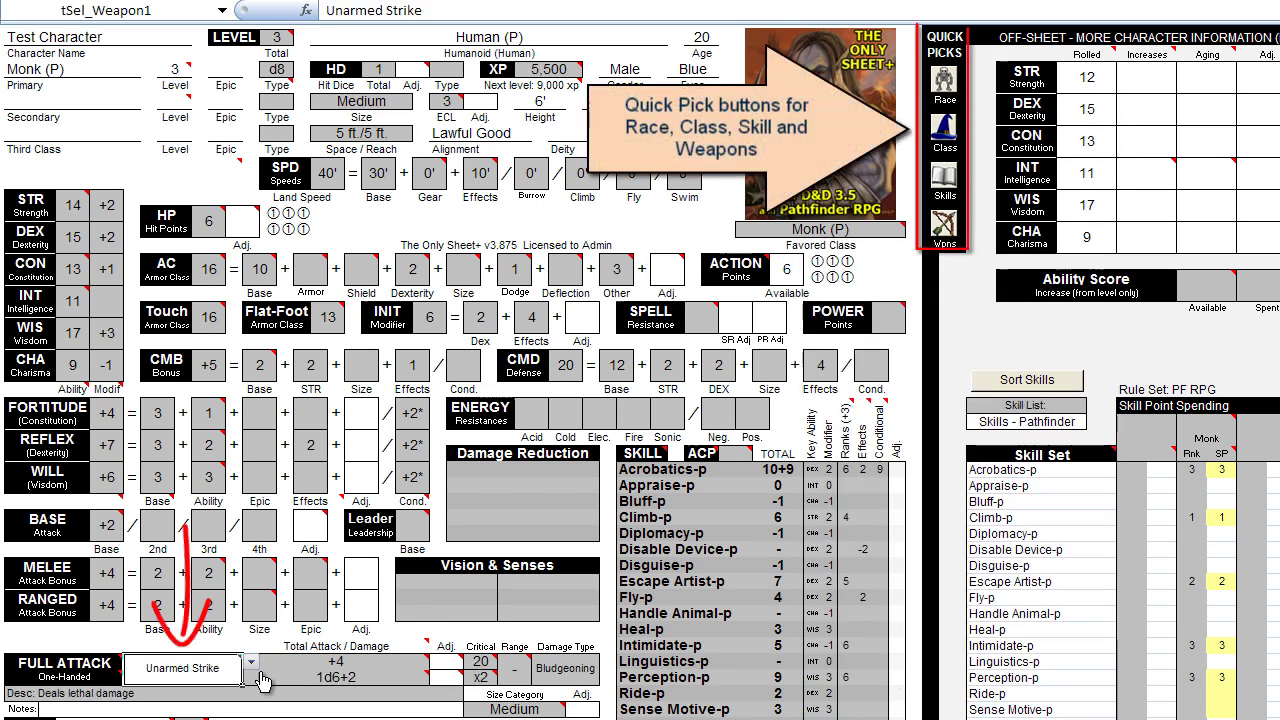
Step: Choose Unarmed Strike as the full attack weapon, giving +4 to hit and 1d6+2 damage
{"action": "left_click", "coordinate": [250, 662]}
{"action": "left_click", "coordinate": [255, 680]}
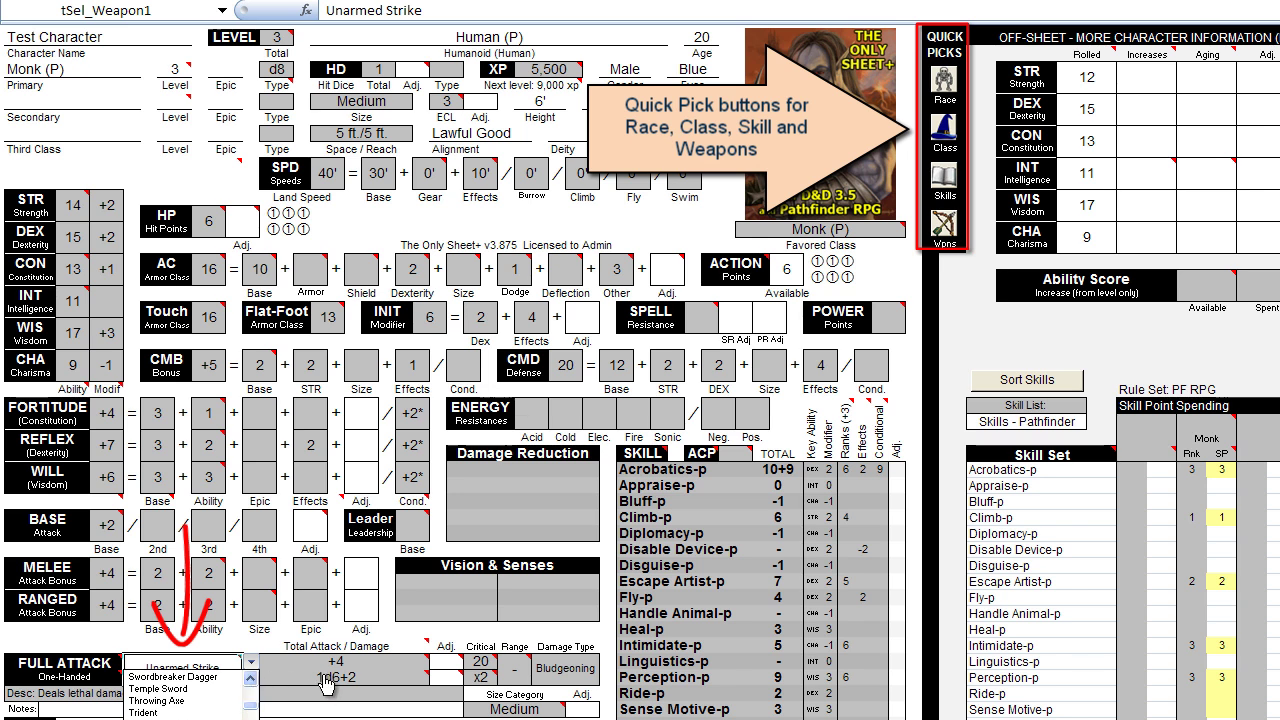
{"action": "left_click", "coordinate": [218, 668]}
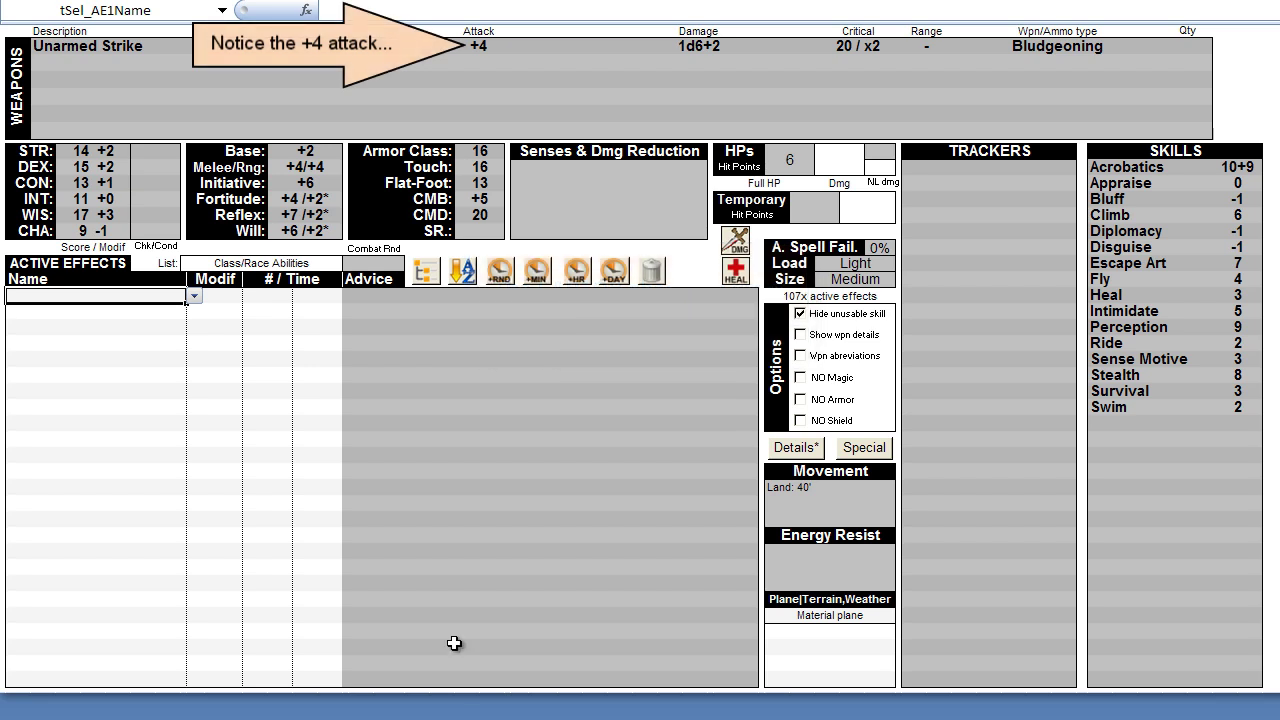
Step: Add Haste from All Spells as an active effect, making Unarmed Strike +5/+5 and speed 60'
{"action": "left_click", "coordinate": [425, 272]}
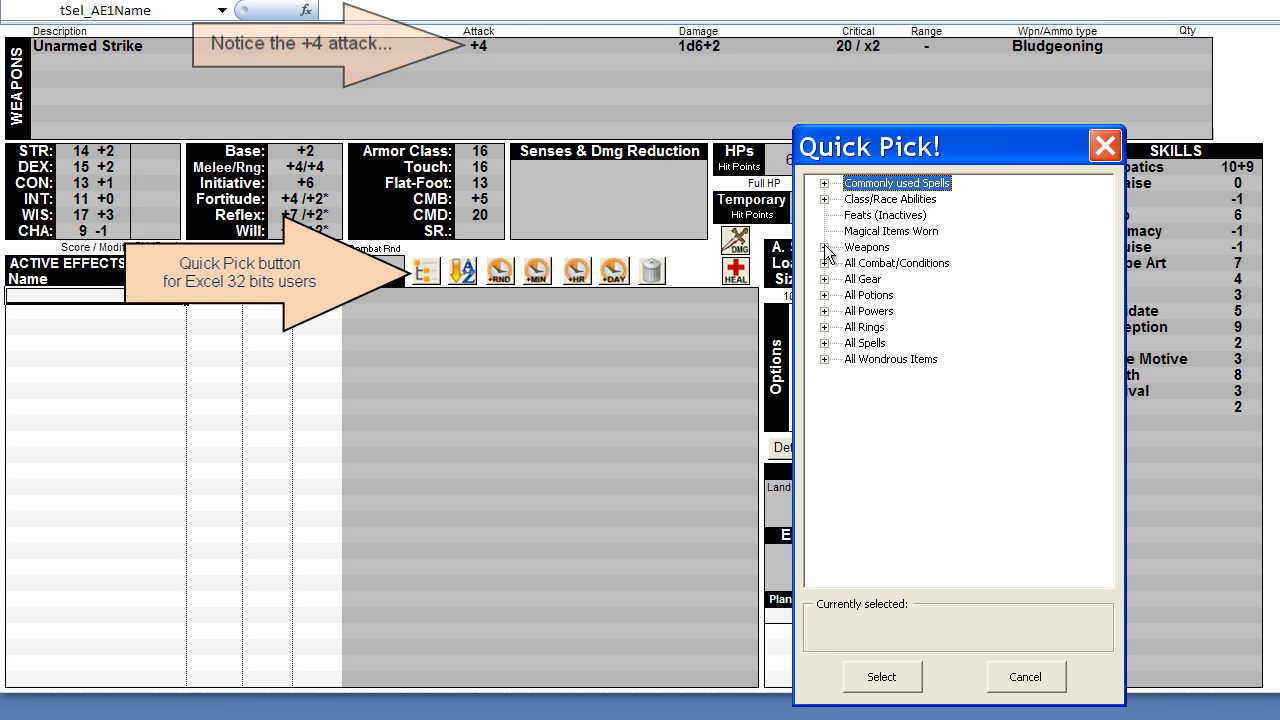
{"action": "left_click", "coordinate": [824, 343]}
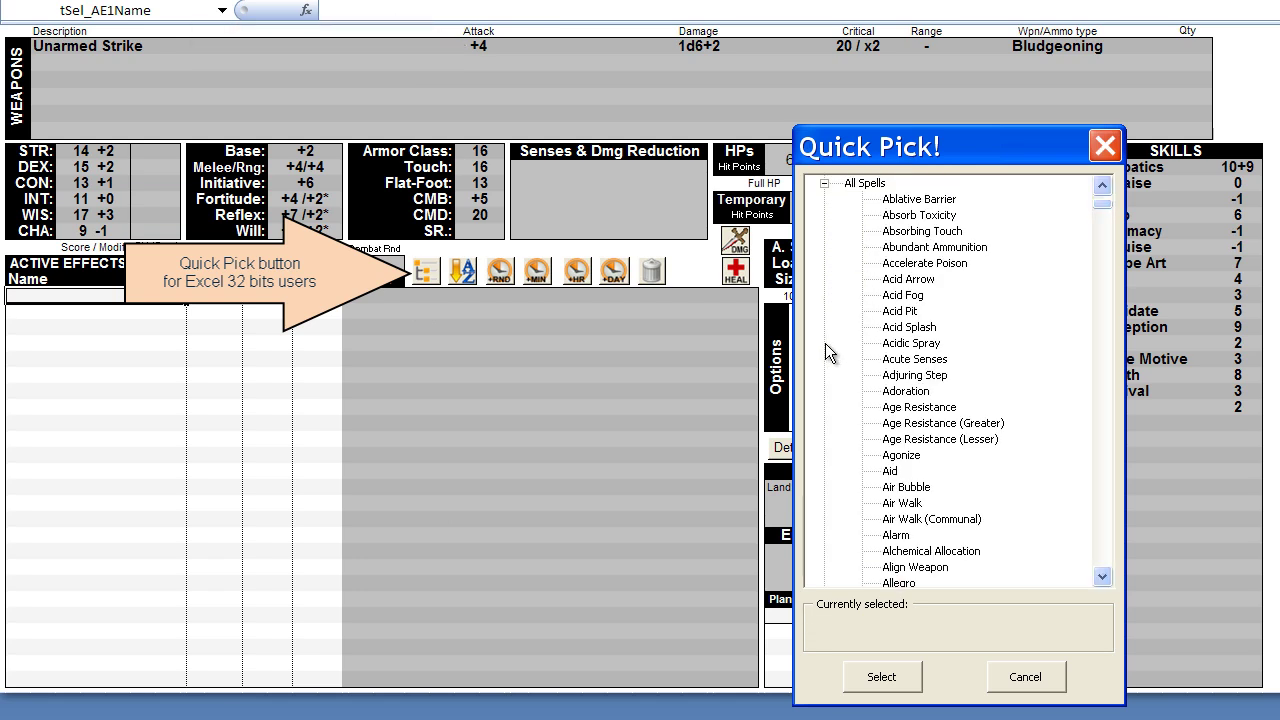
{"action": "left_click", "coordinate": [950, 376]}
{"action": "key", "text": "h"}
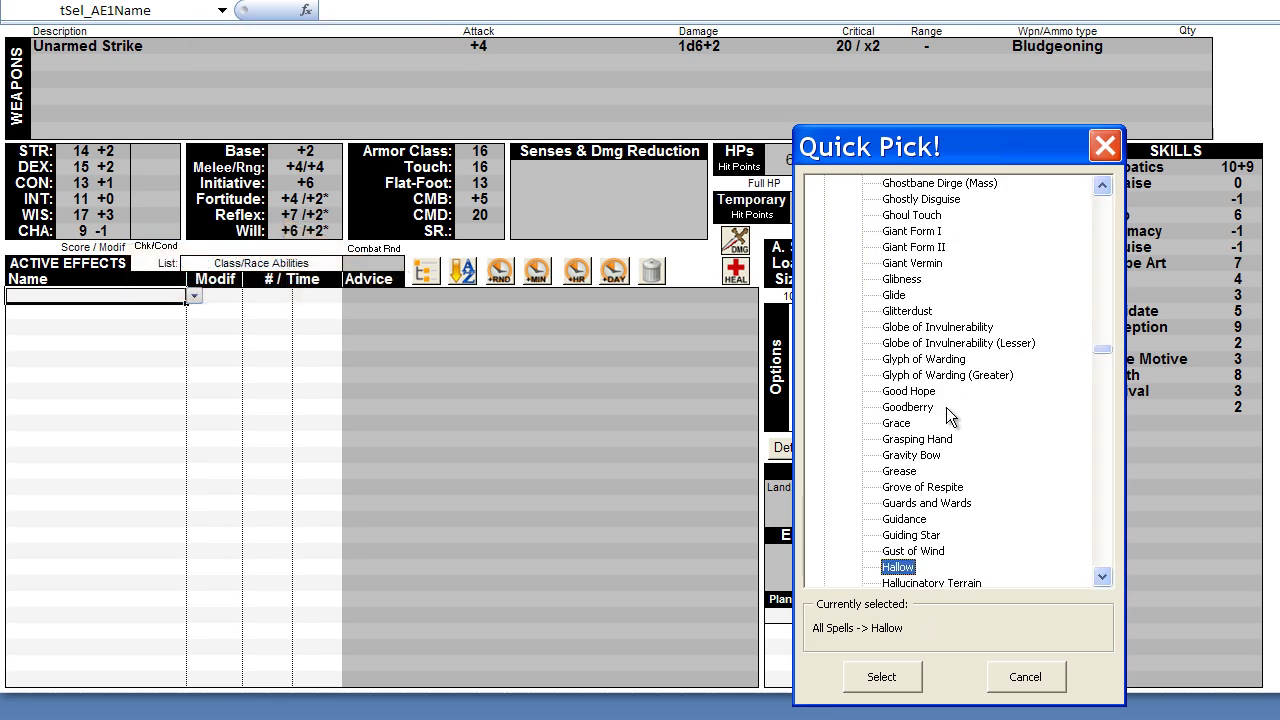
{"action": "scroll", "coordinate": [954, 415], "scroll_direction": "down", "scroll_amount": 3}
{"action": "left_click", "coordinate": [905, 488]}
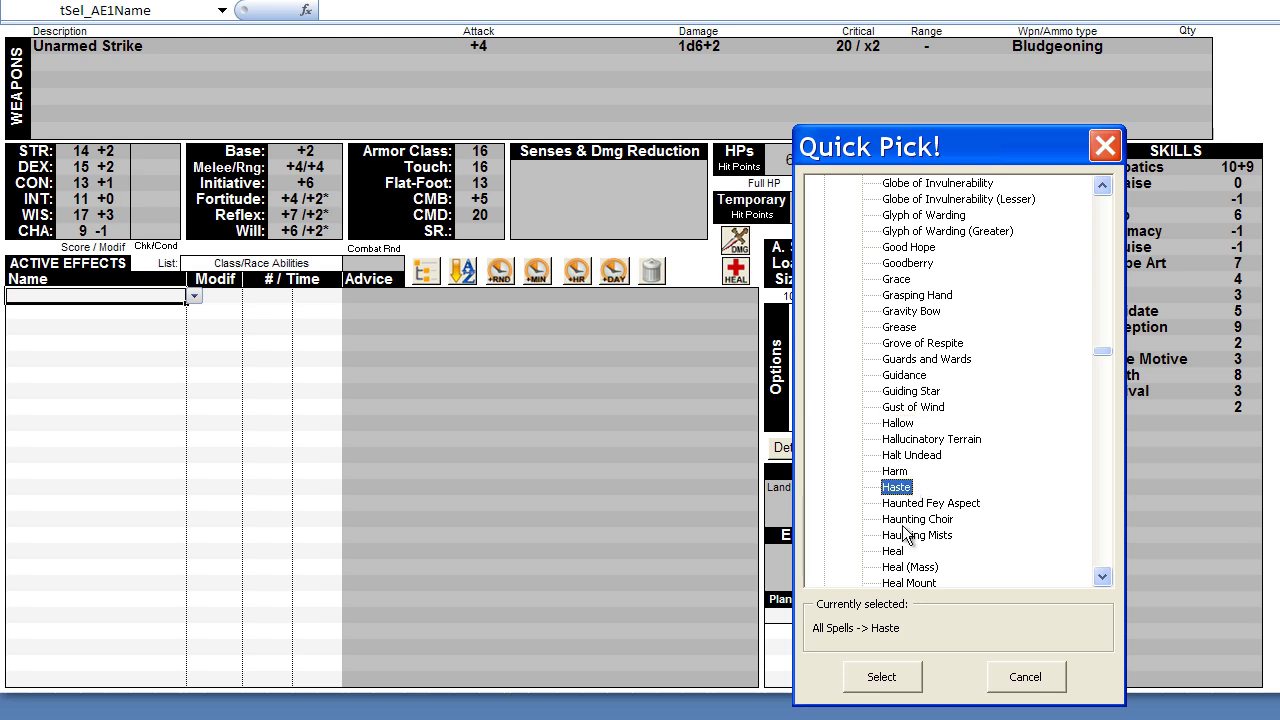
{"action": "left_click", "coordinate": [888, 679]}
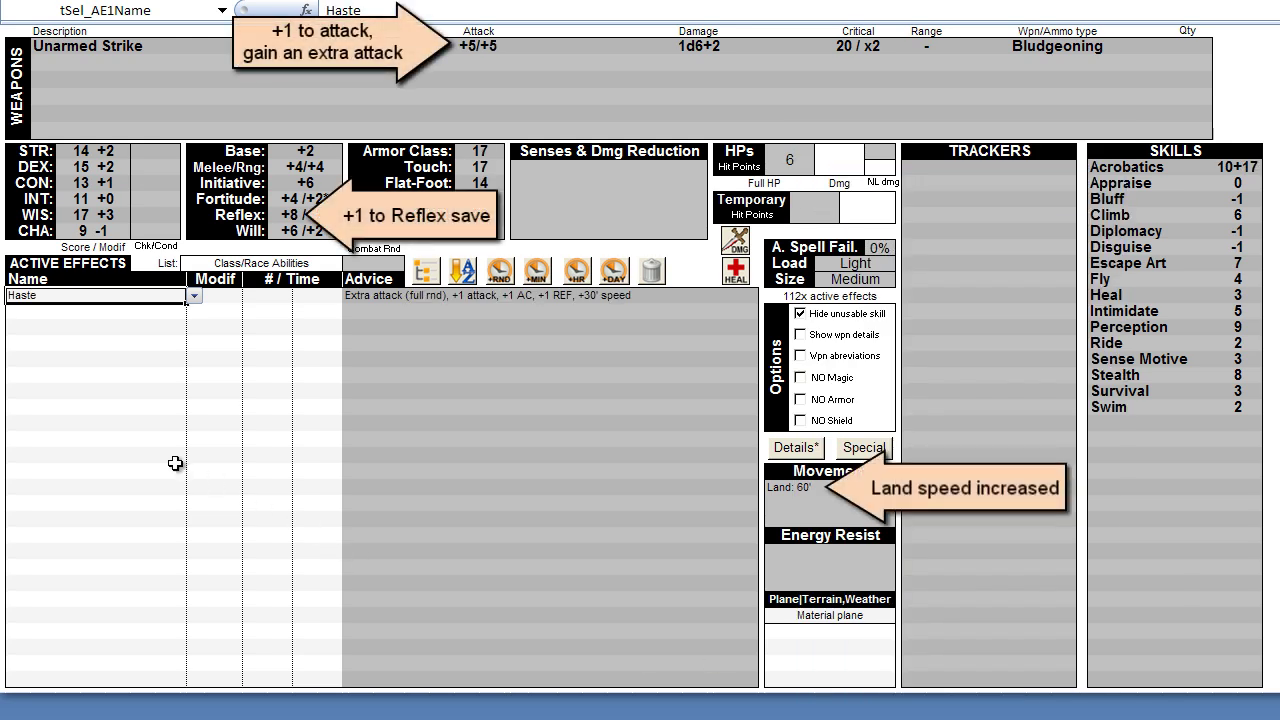
Step: Add a Prayer effect for allies (A) lasting 3 rnd in the next effect row
{"action": "key", "text": "Down"}
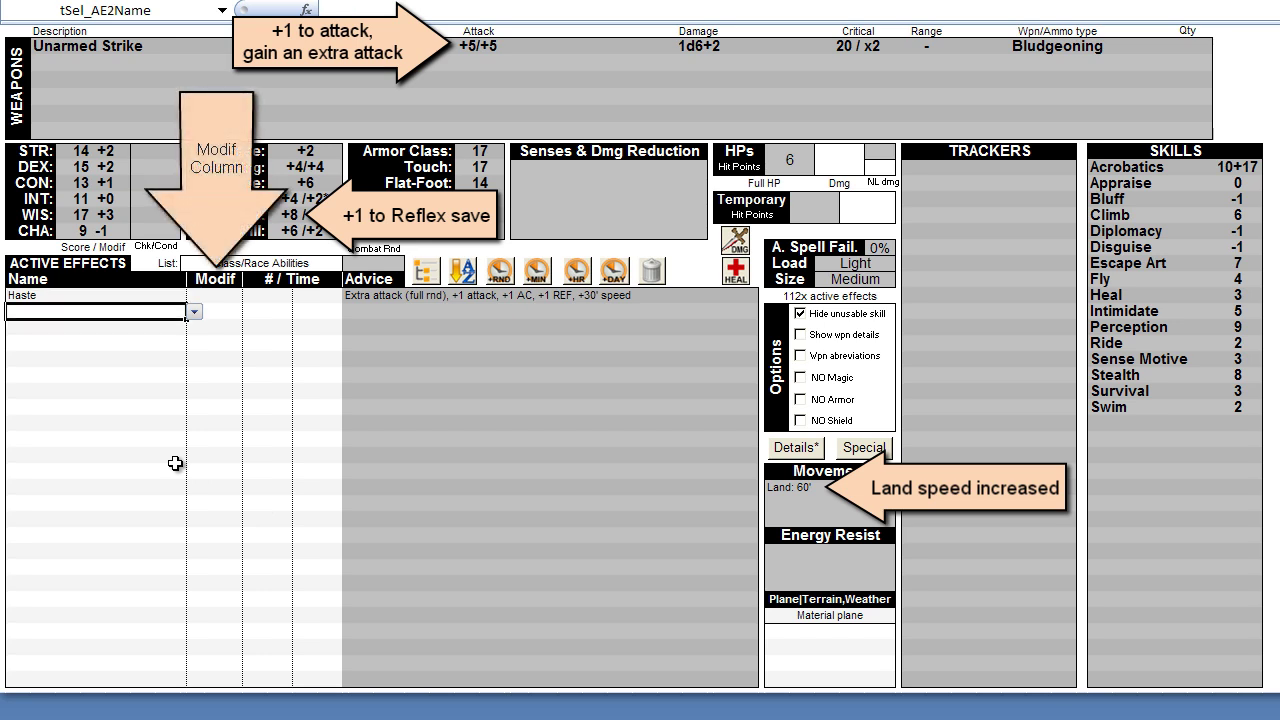
{"action": "type", "text": "Pra"}
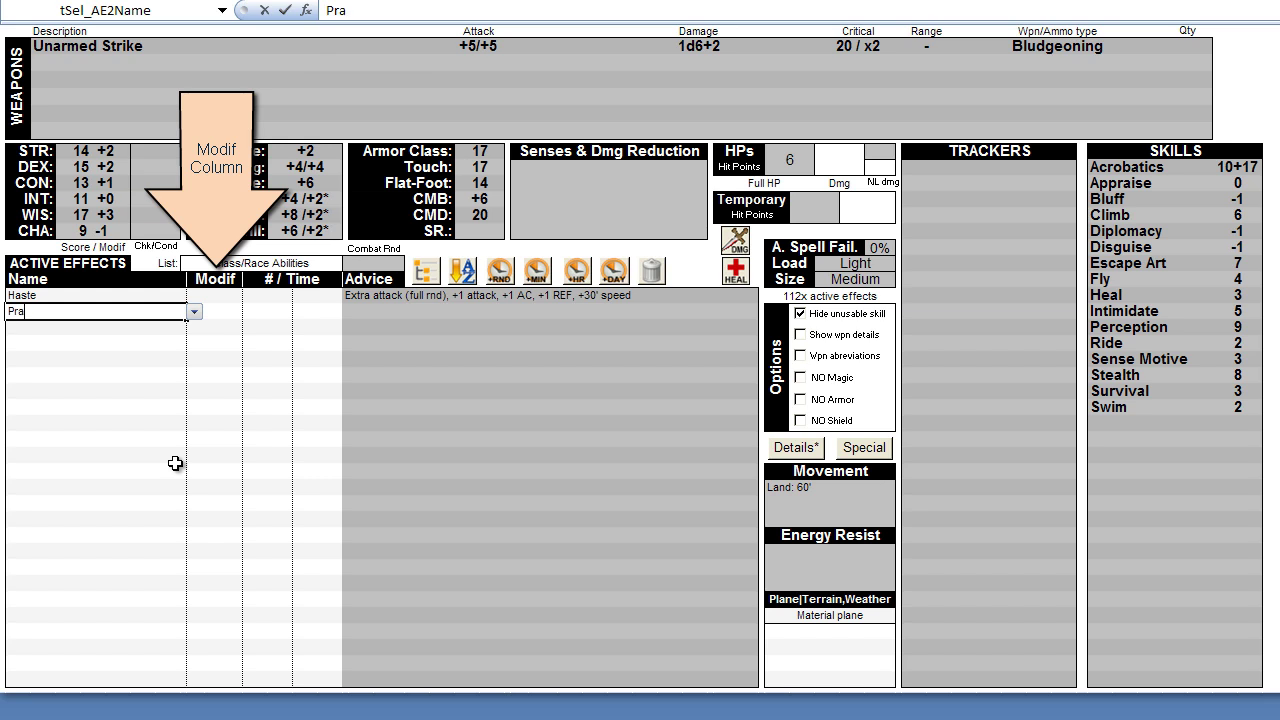
{"action": "type", "text": "yer"}
{"action": "key", "text": "Return"}
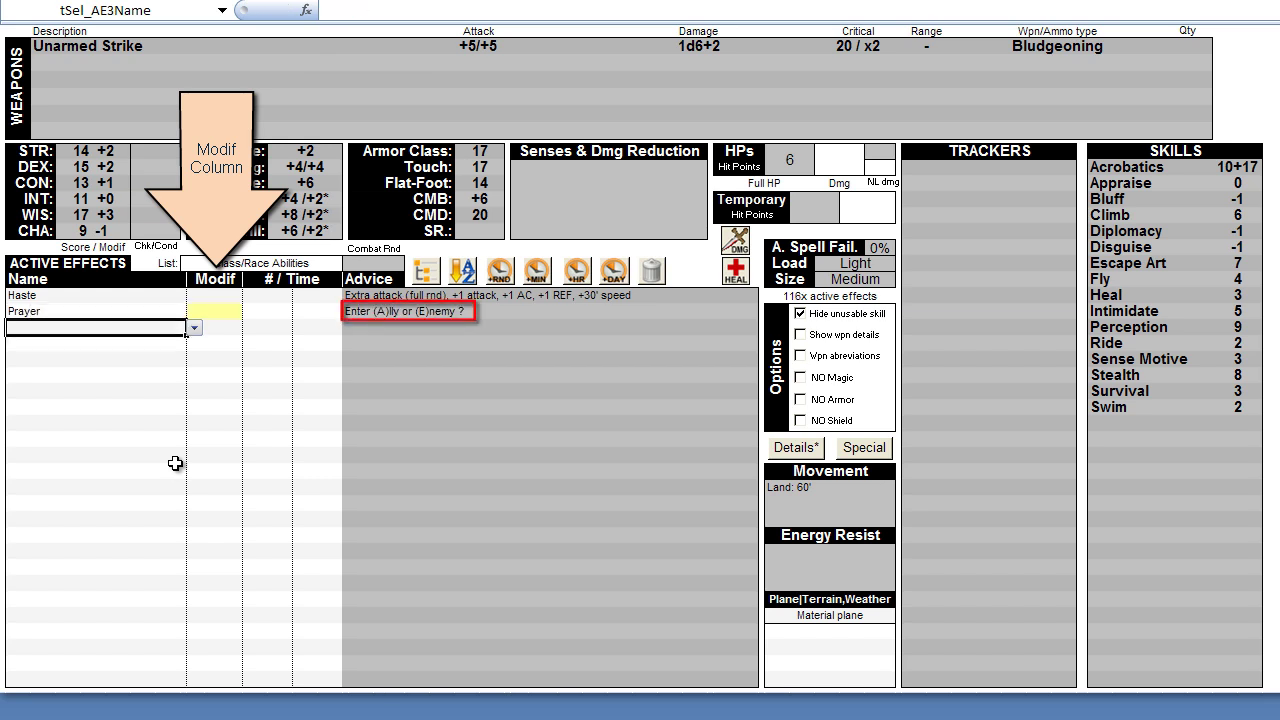
{"action": "type", "text": "A"}
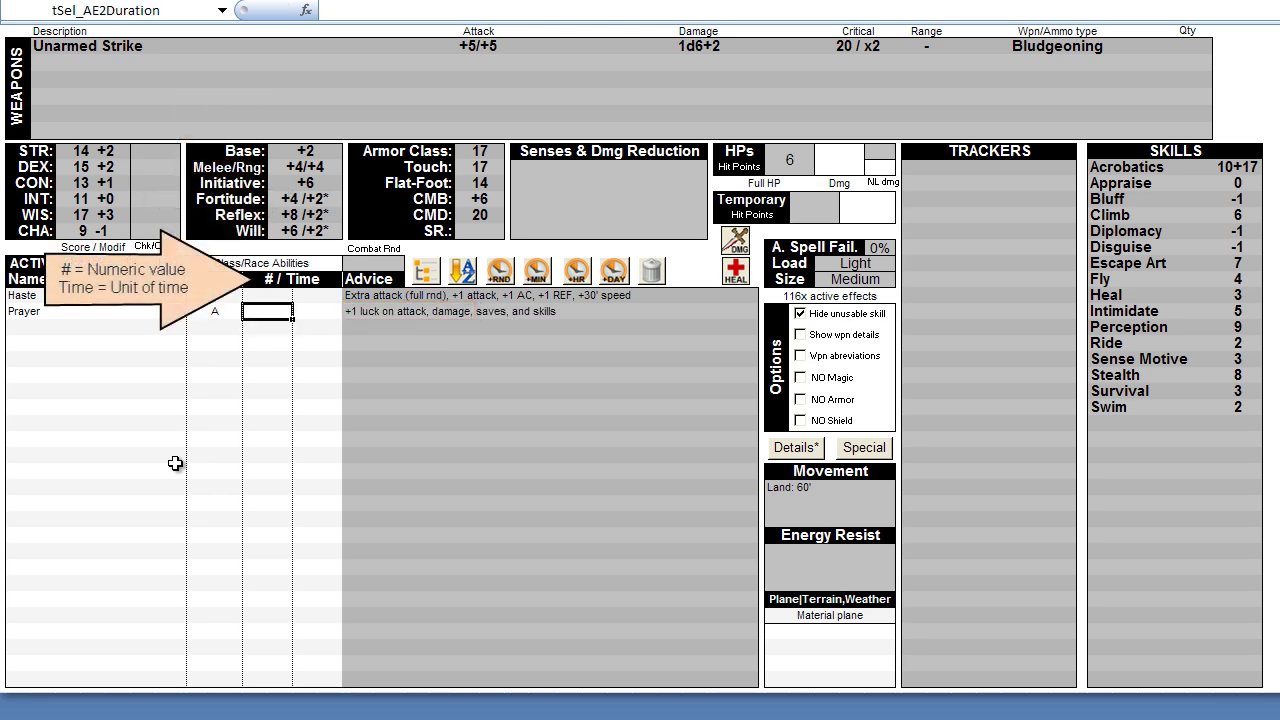
{"action": "type", "text": "3"}
{"action": "key", "text": "Return"}
{"action": "key", "text": "Tab"}
{"action": "type", "text": "rnd"}
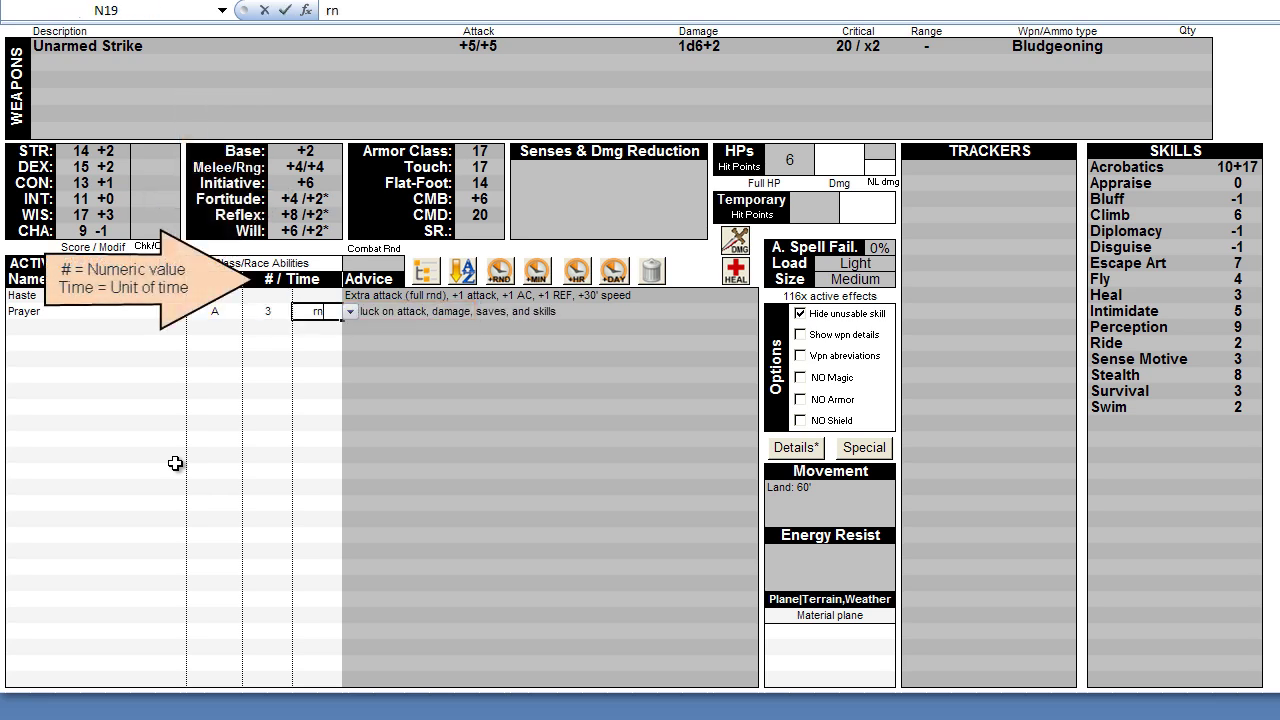
{"action": "key", "text": "Return"}
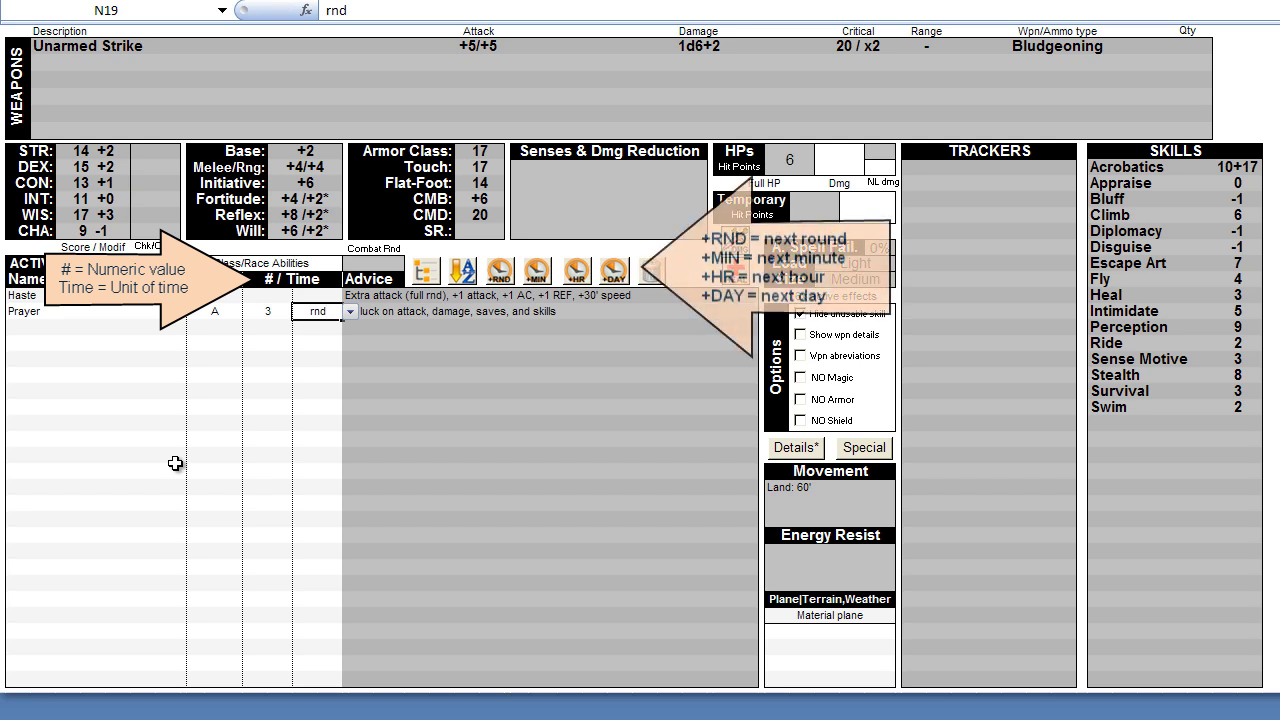
{"action": "key", "text": "Return"}
Step: Set Haste's time to OFF, dropping land speed back to 40'
{"action": "key", "text": "Up"}
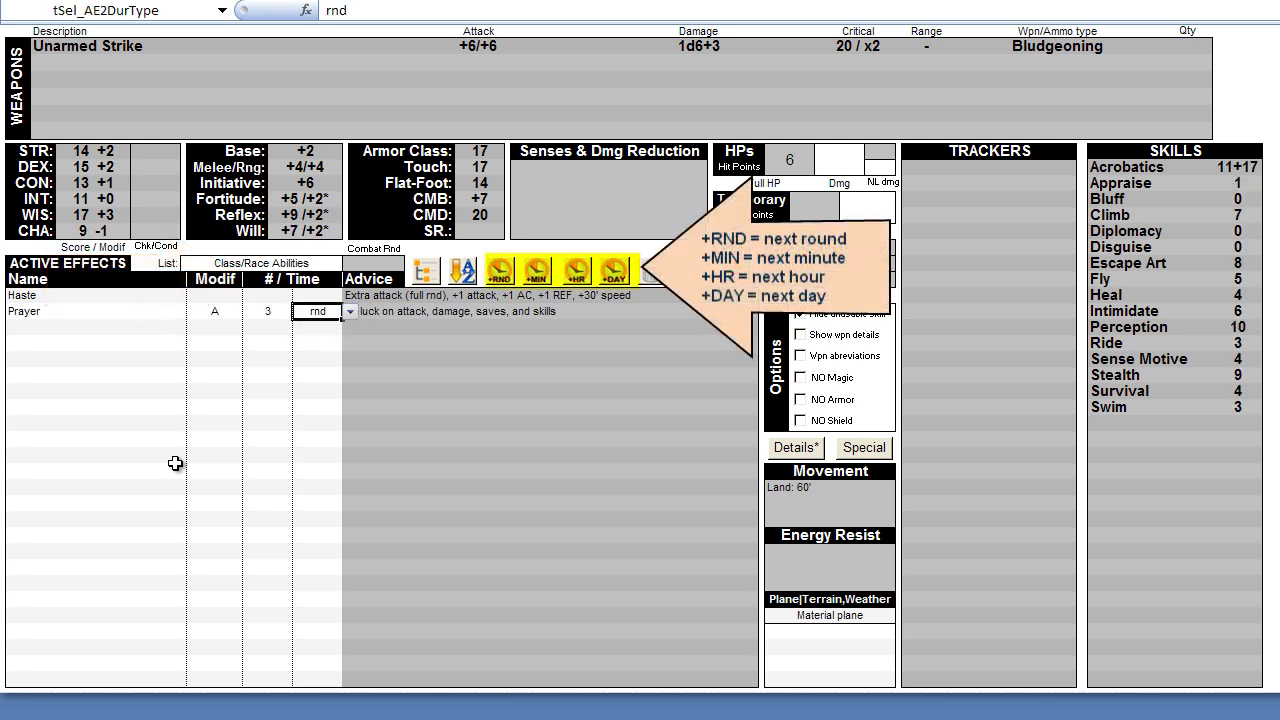
{"action": "key", "text": "Up"}
{"action": "type", "text": "OFF"}
{"action": "key", "text": "ctrl+Return"}
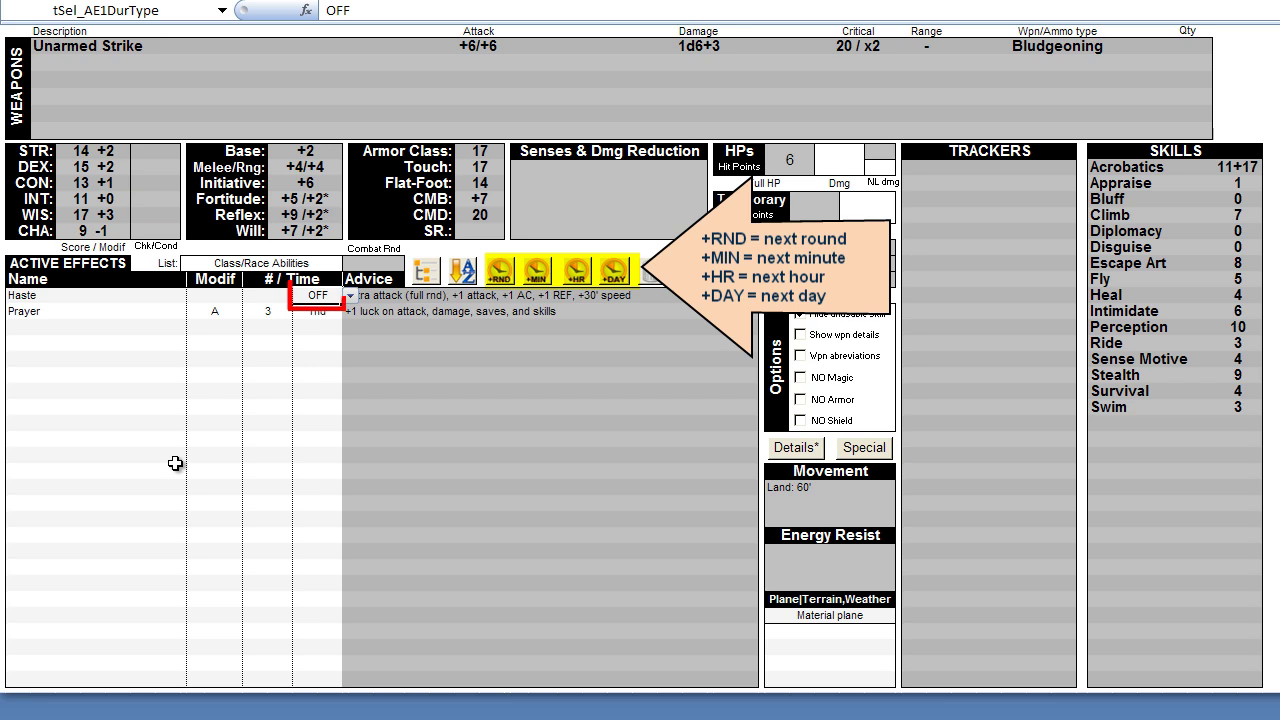
{"action": "key", "text": "Return"}
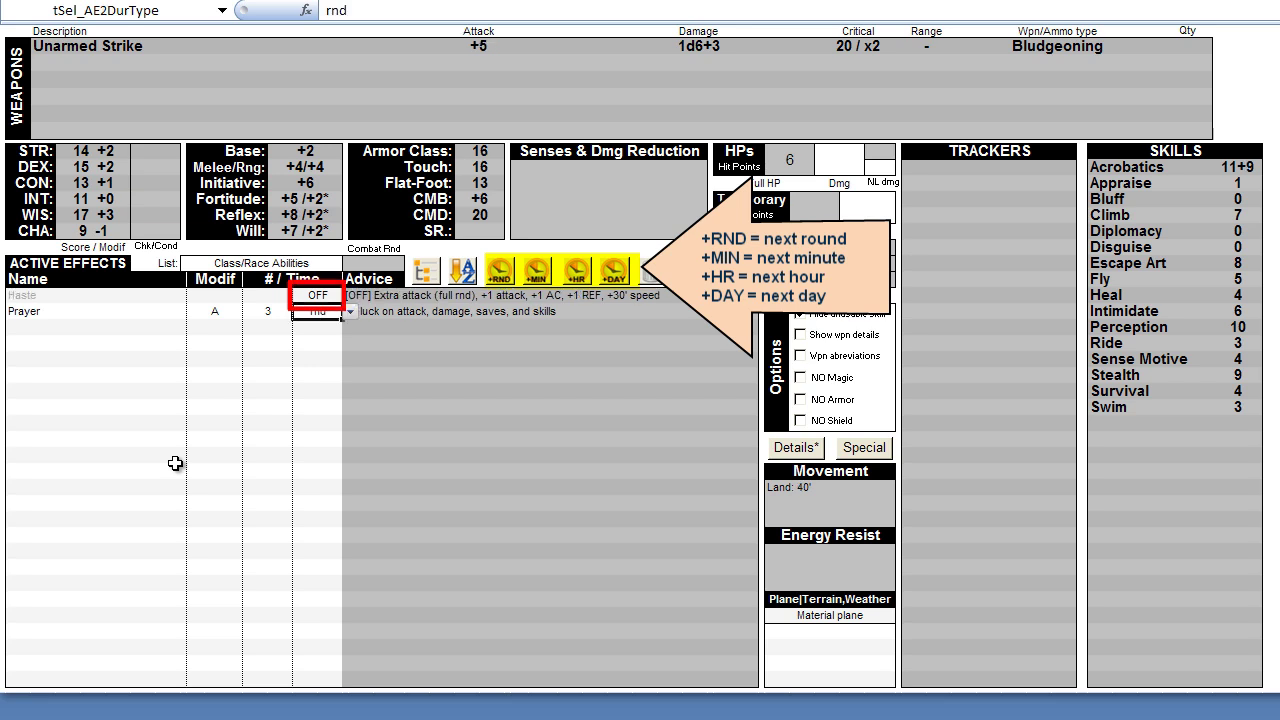